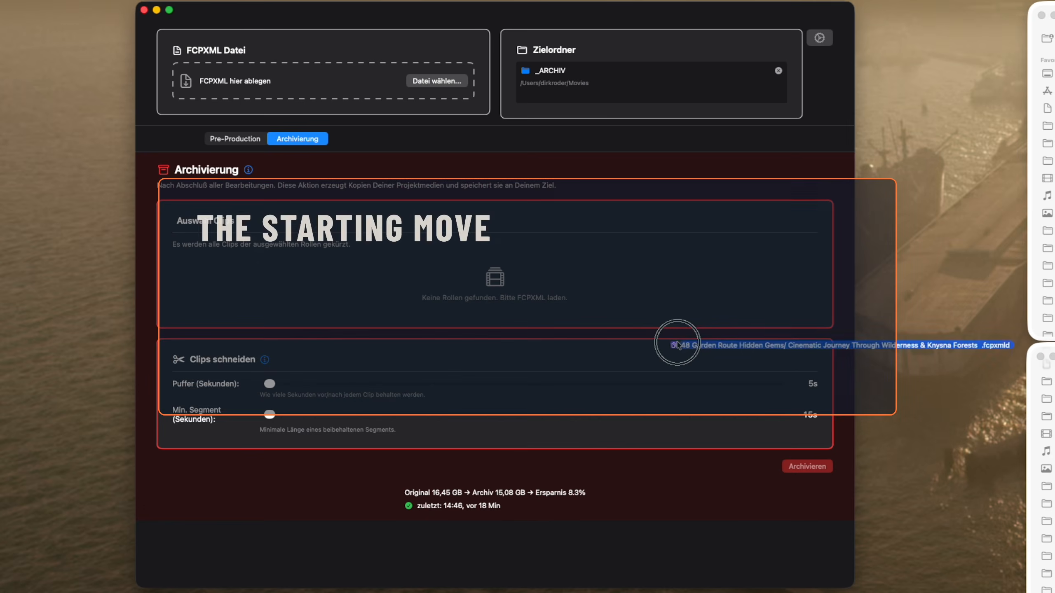
- Load the 48 Garden Route Hidden Gems FCPXML bundle and start archiving its clips
drag(677, 345, 312, 80)
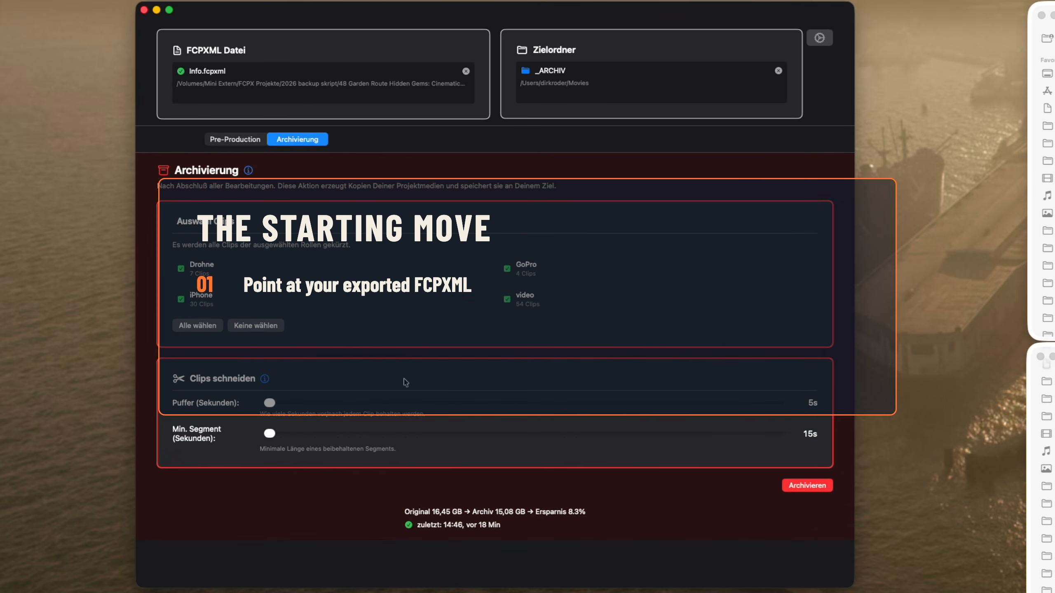
click(803, 490)
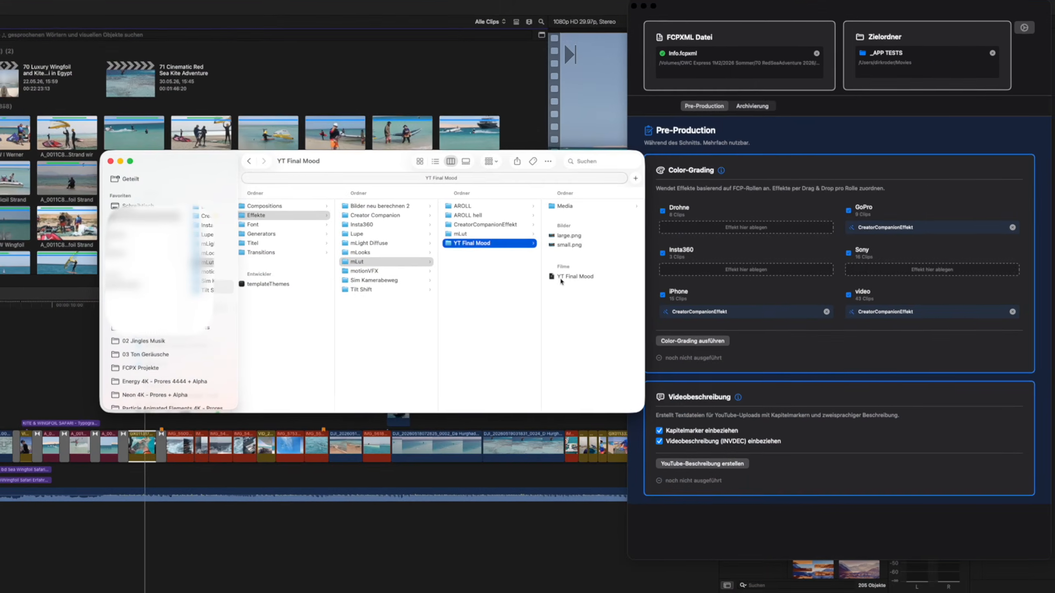
- Assign the YT Final Mood effect to all six color-grading roles, replacing any CreatorCompanionEffekt assignments
drag(486, 244, 719, 231)
drag(547, 277, 715, 272)
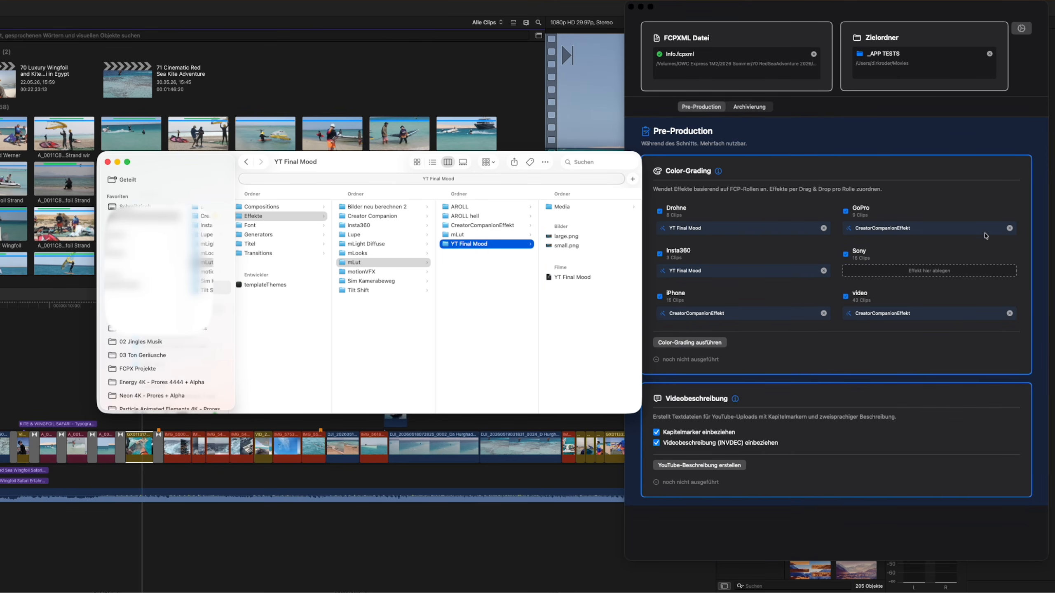
click(1009, 228)
click(1009, 228)
drag(547, 277, 885, 231)
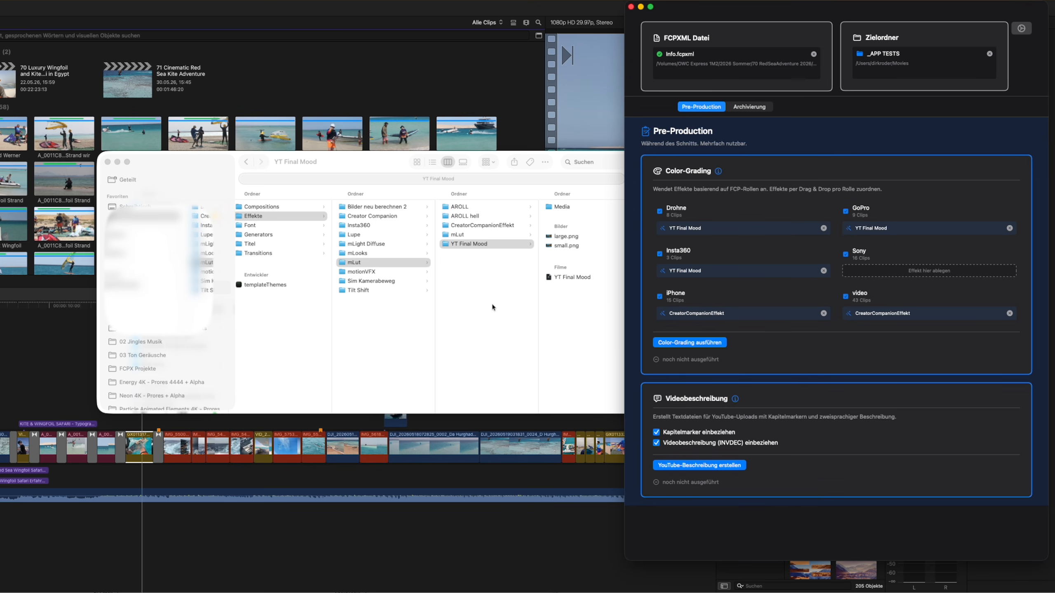
drag(551, 278, 929, 270)
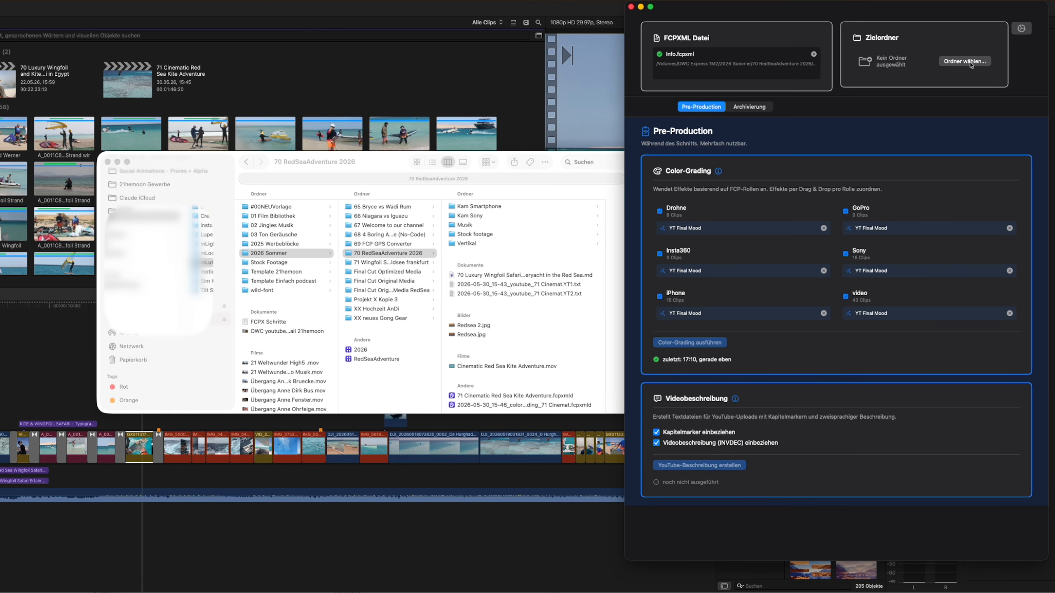
- Set the target folder to 70 RedSeaAdventure 2026 and run the color grading
click(970, 61)
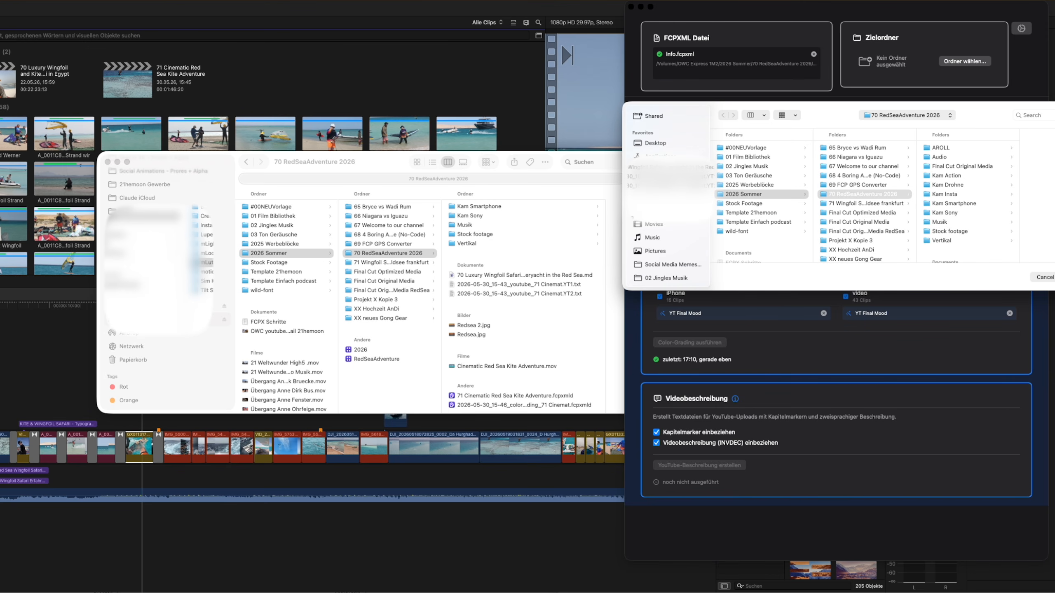
key(Return)
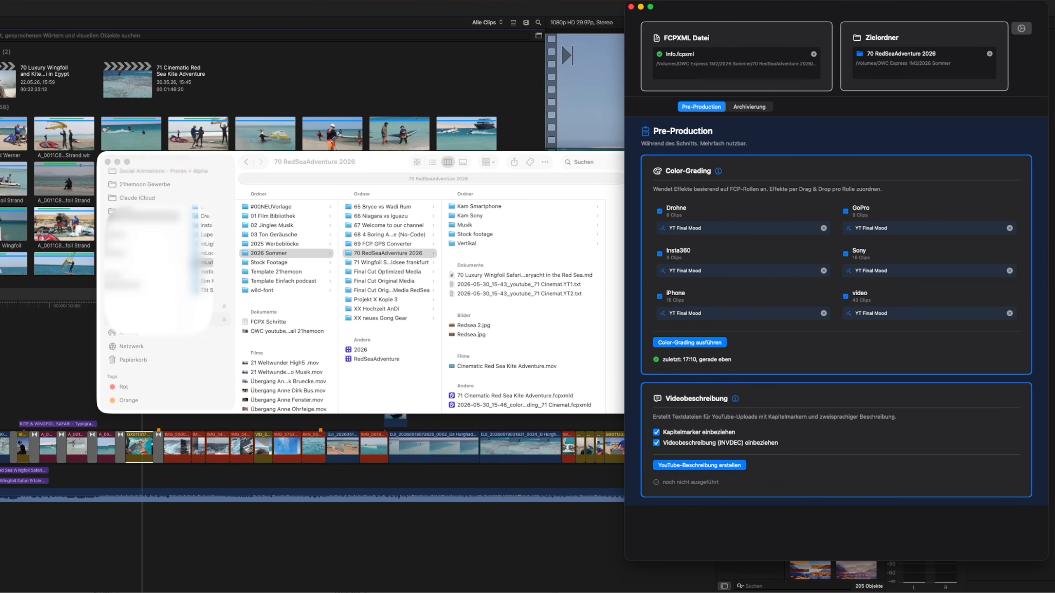
click(685, 342)
- Import the generated 260530_1710_cologr_71 Cinematic Re.fcpxmld file from the 70 RedSeaAdventure 2026 folder into Final Cut Pro
scroll(519, 374, down, 1)
click(494, 406)
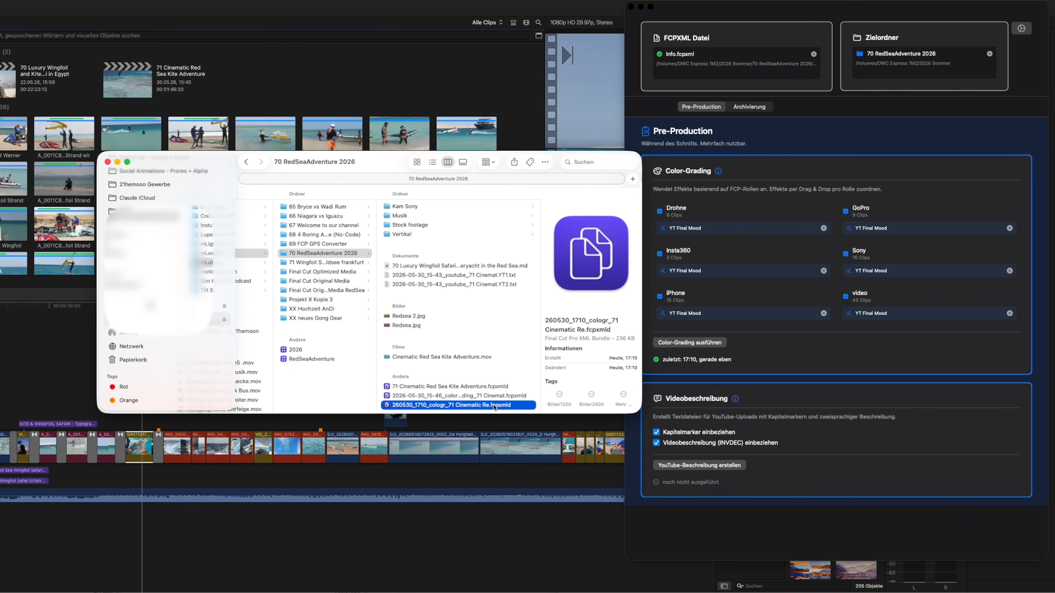
click(74, 2)
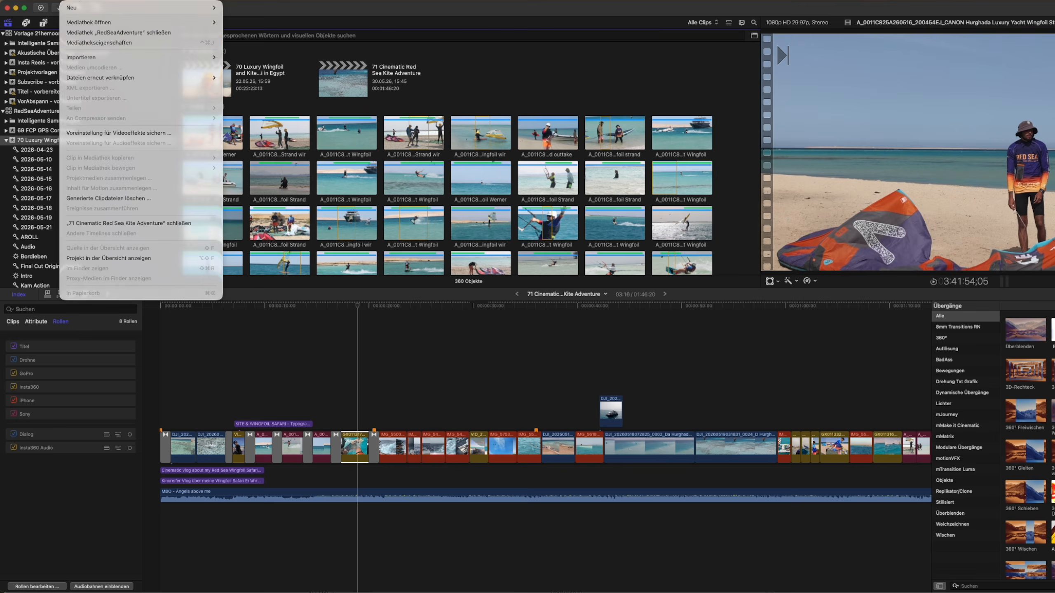
mouse_move(84, 54)
click(232, 103)
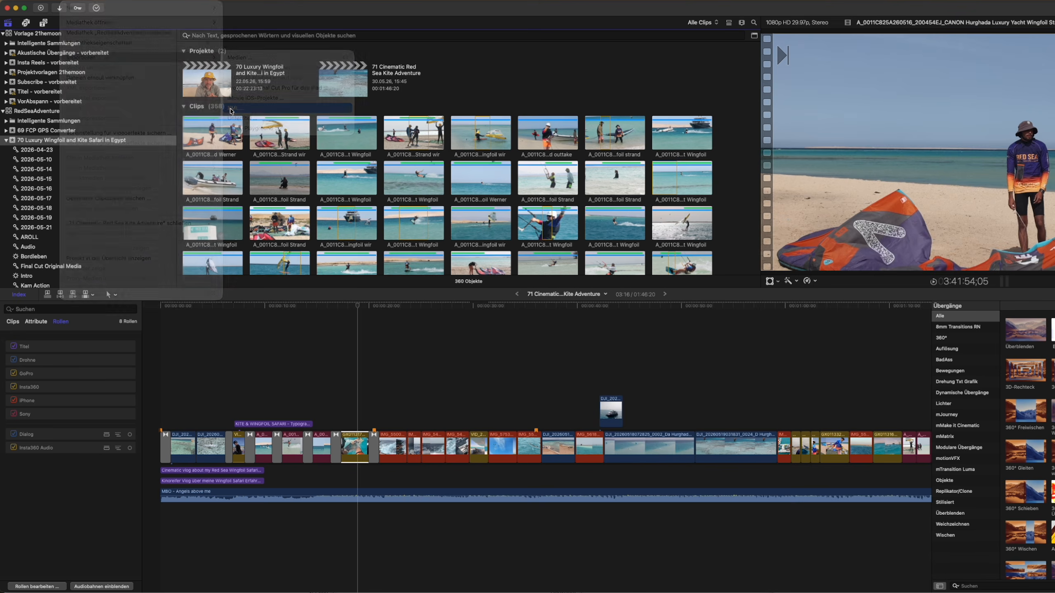
click(734, 370)
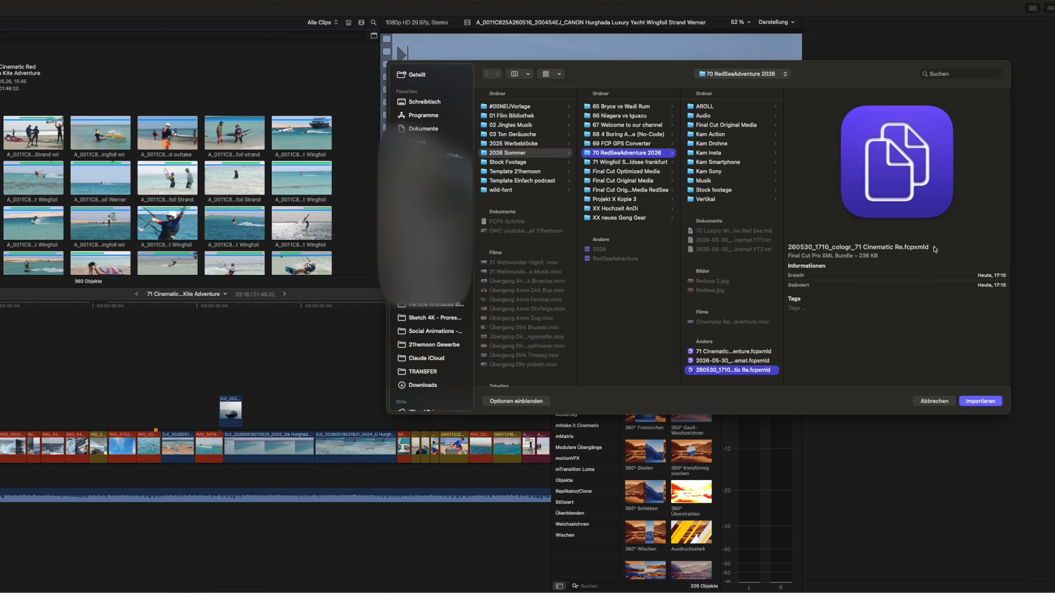
click(979, 401)
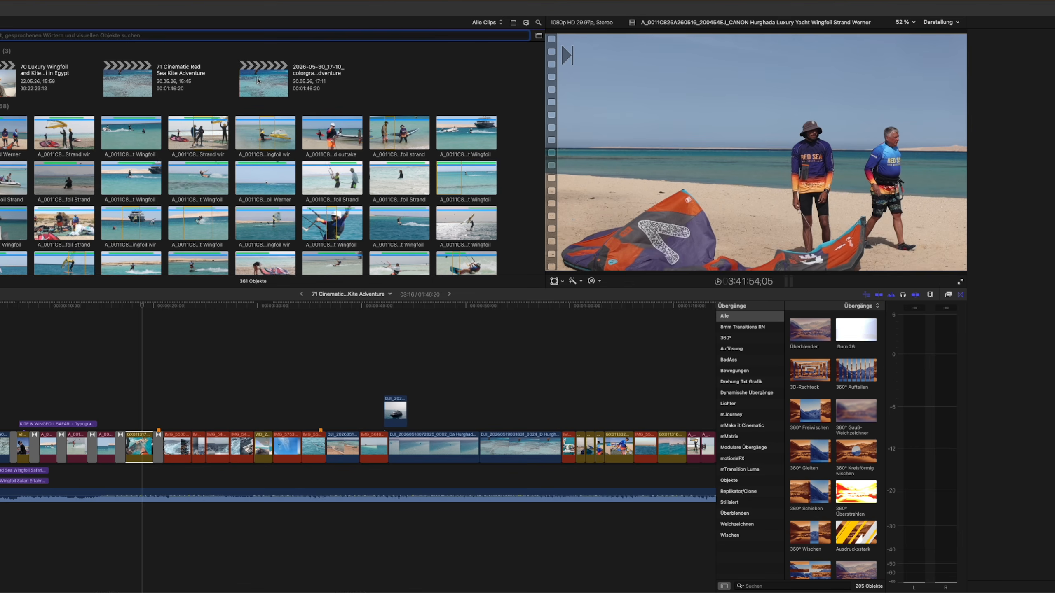
- Open the imported color-grading project and compare the GX011317 clip with its YT Final Mood effect off and on
double_click(258, 81)
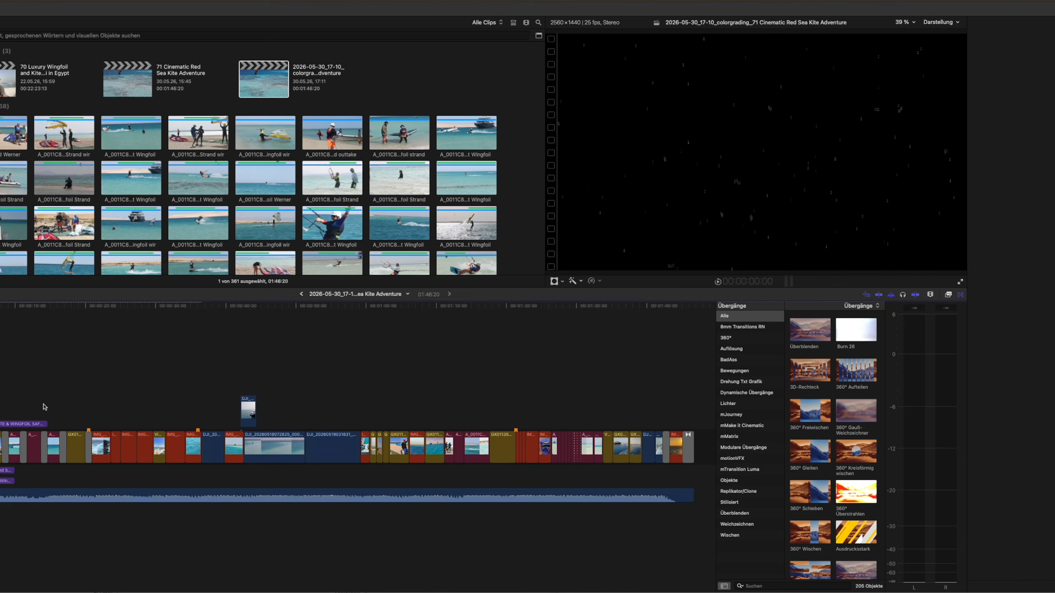
click(72, 395)
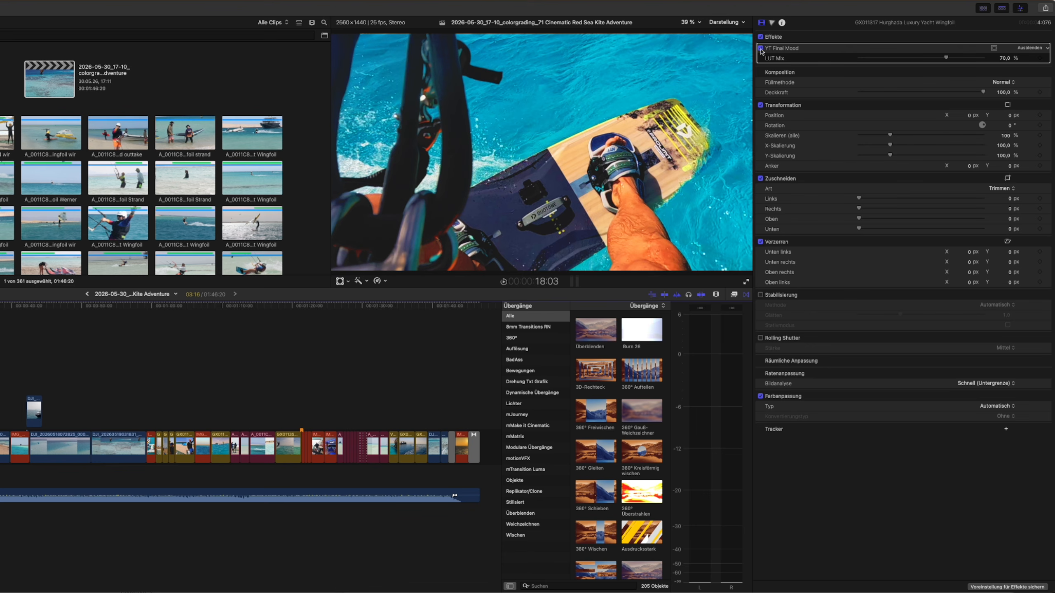
click(761, 48)
click(761, 49)
click(761, 49)
click(761, 49)
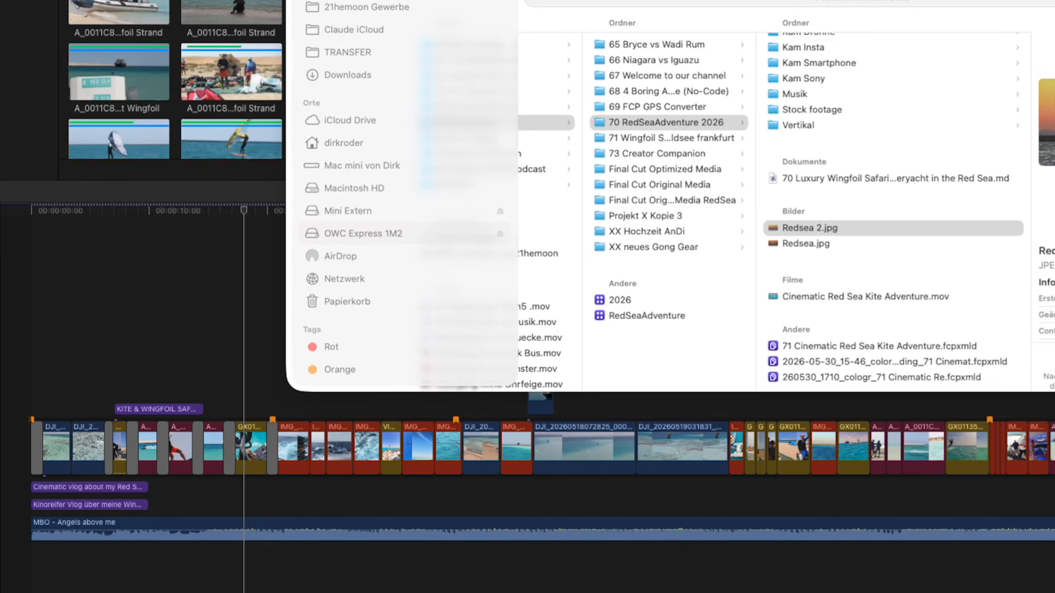
- Switch to Final Cut Pro and inspect the text of the INVDEC1 and INVDEC2 titles on the timeline
key(super+Tab)
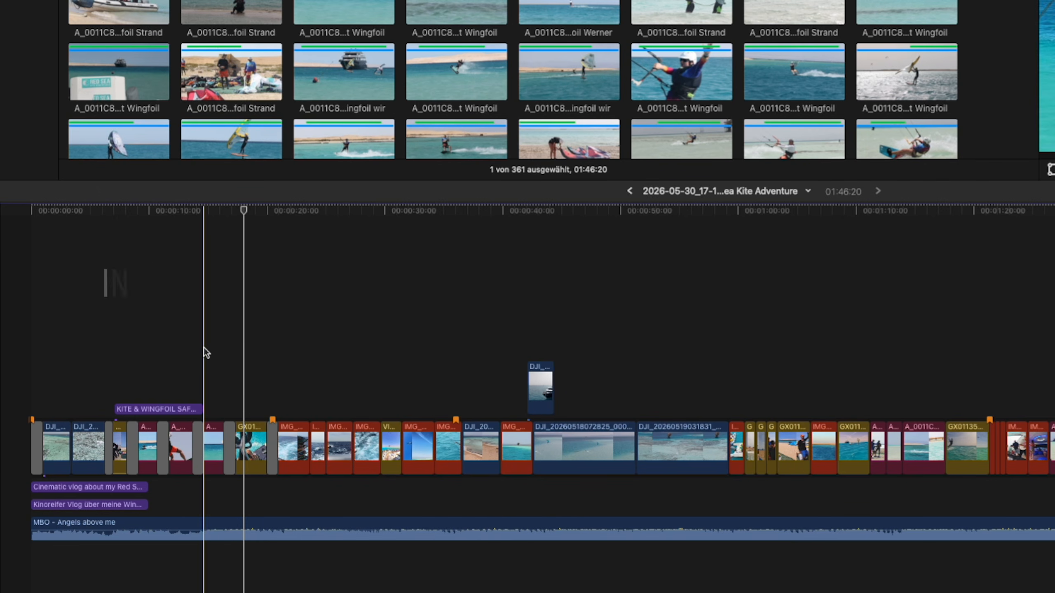
click(51, 490)
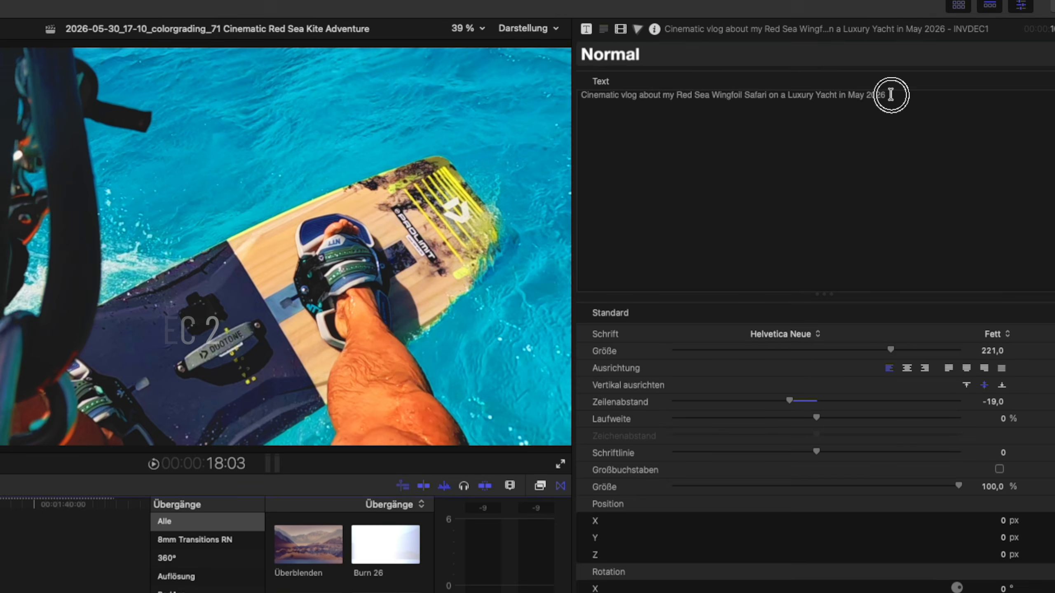
drag(891, 95, 569, 89)
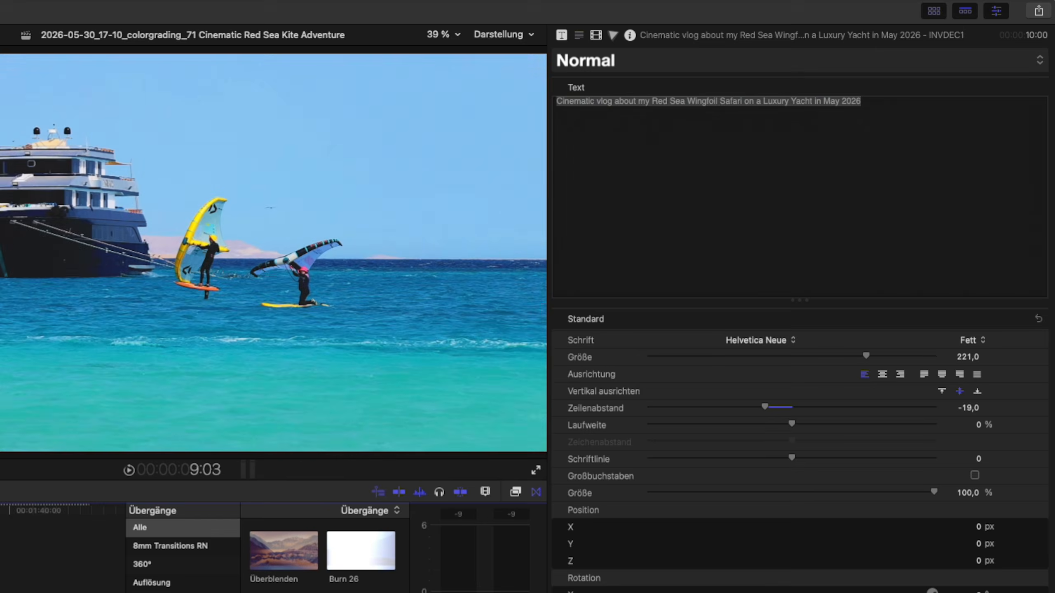
text(Kinoreifer Vlog über meine Wingfoil Safari Erfahrung im Roten Meer auf einer Luxus Yacht)
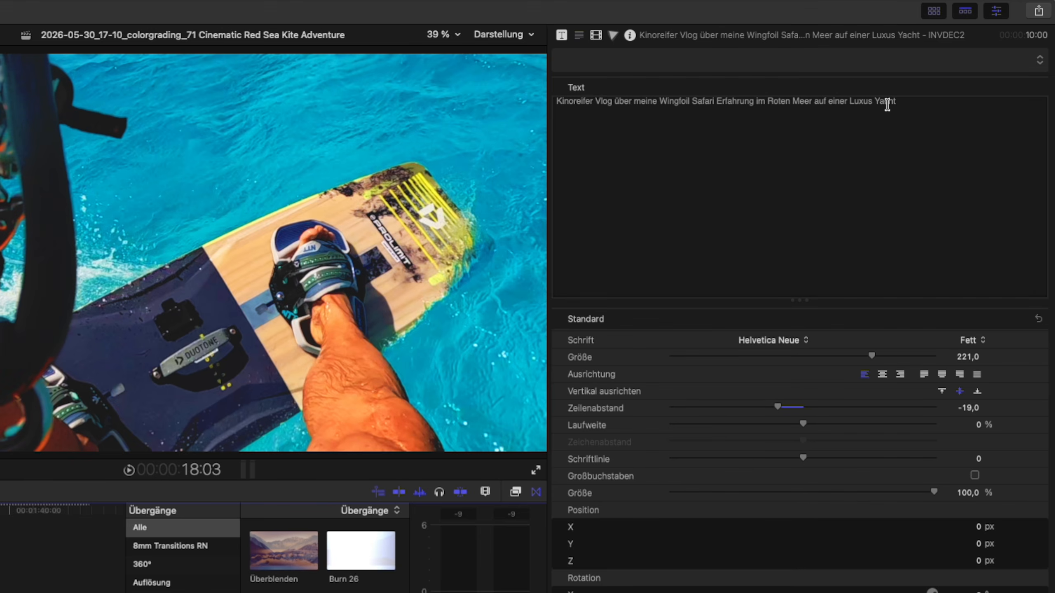
drag(867, 99, 558, 97)
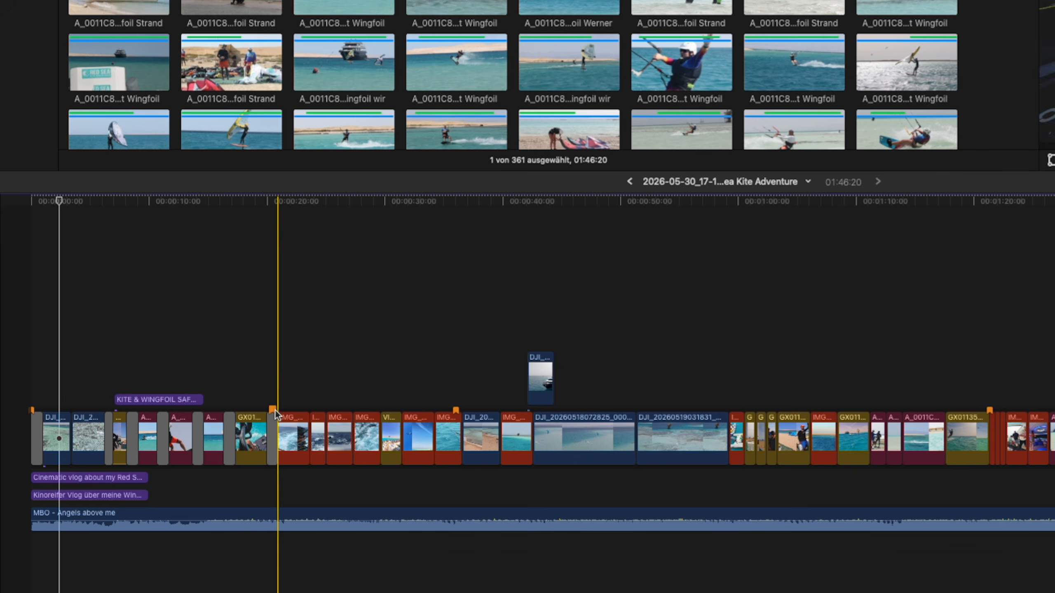
- Inspect the name of the Spot Search chapter marker on the timeline and close its editor
click(276, 414)
double_click(275, 412)
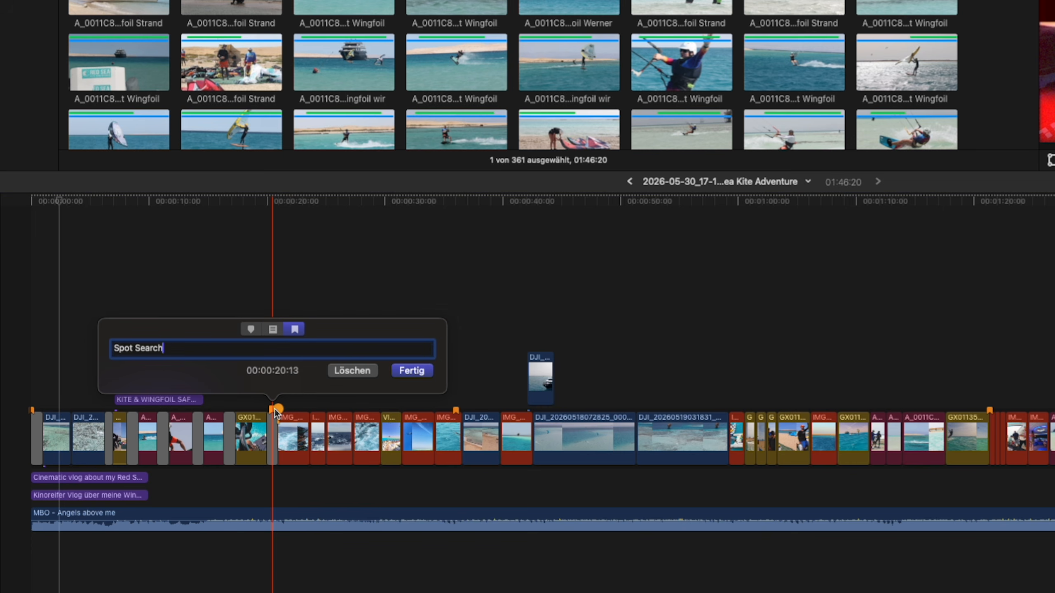
drag(138, 343, 109, 344)
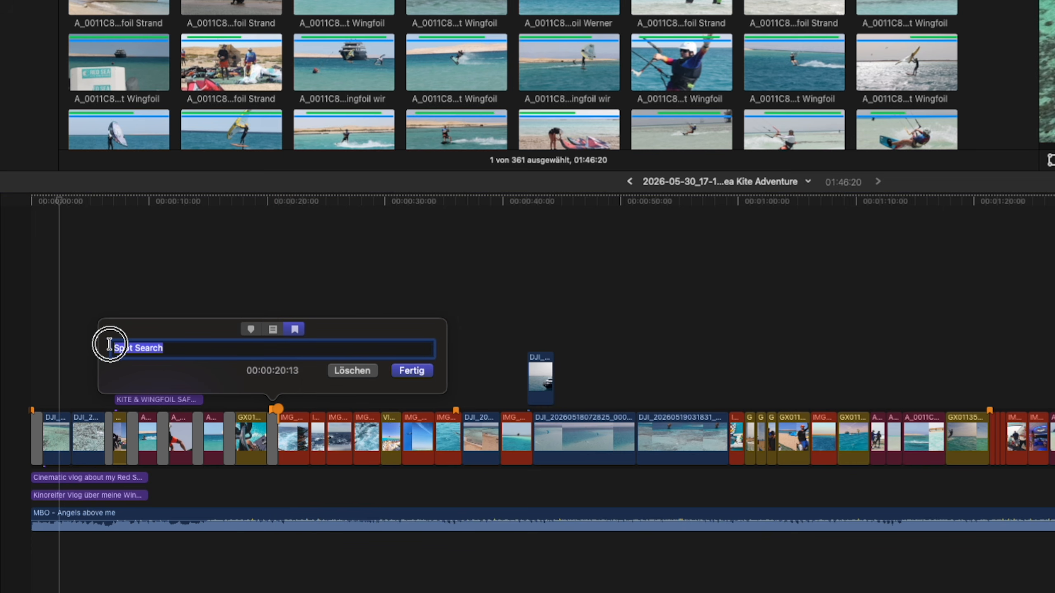
click(407, 369)
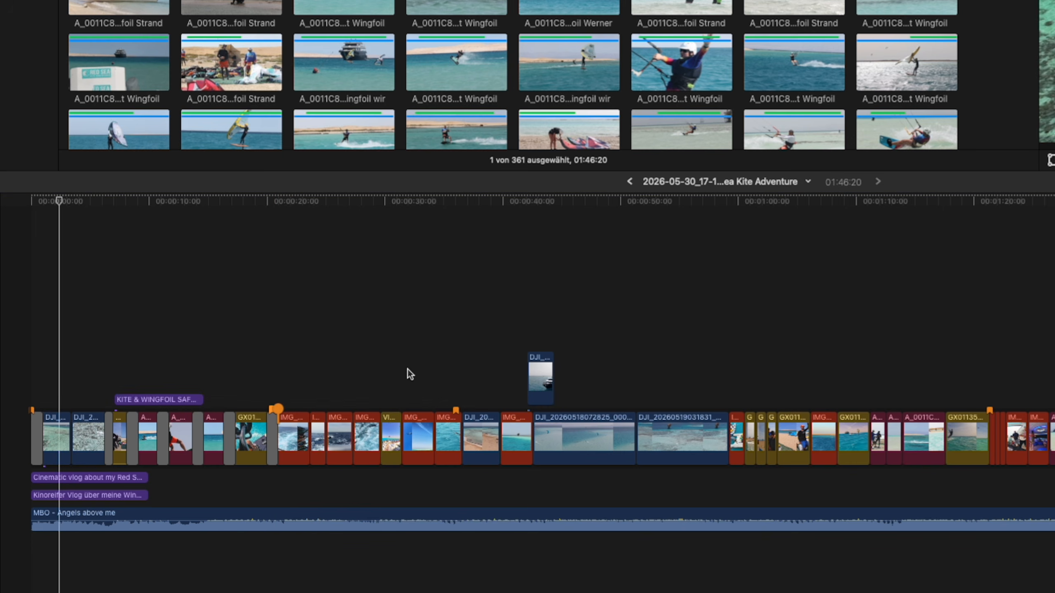
- Switch to Creator Companion, open its settings and read through the Video Description 1 template, discarding the edit
key(super+Tab)
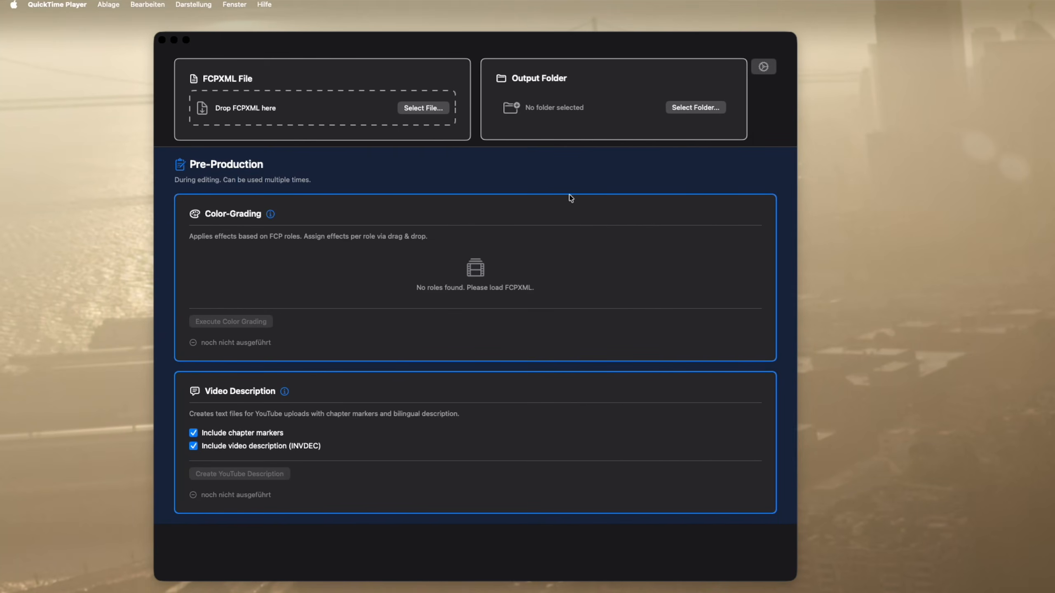
click(764, 67)
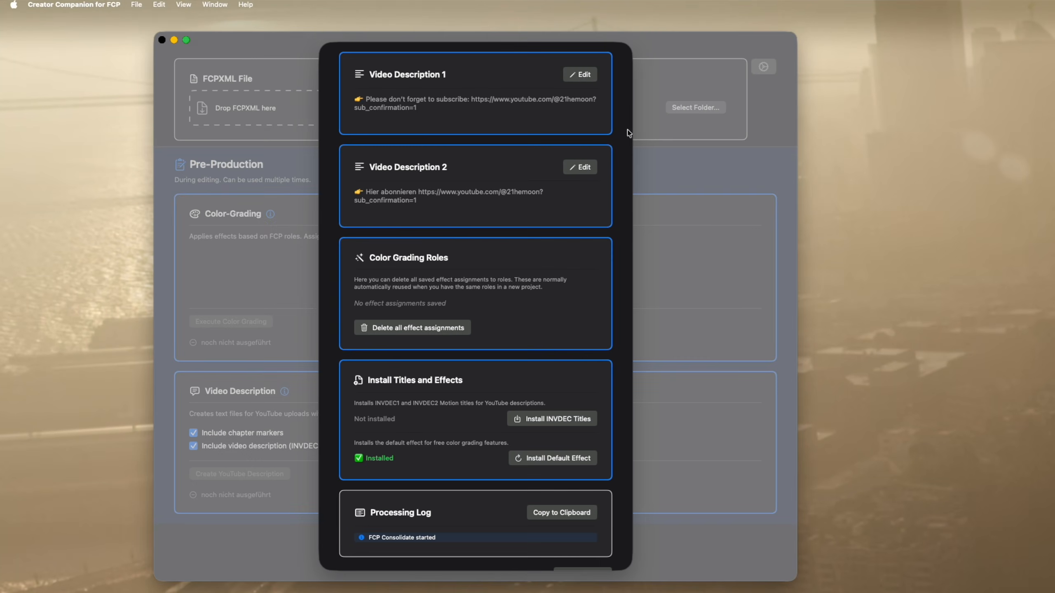
click(580, 76)
scroll(543, 128, down, 20)
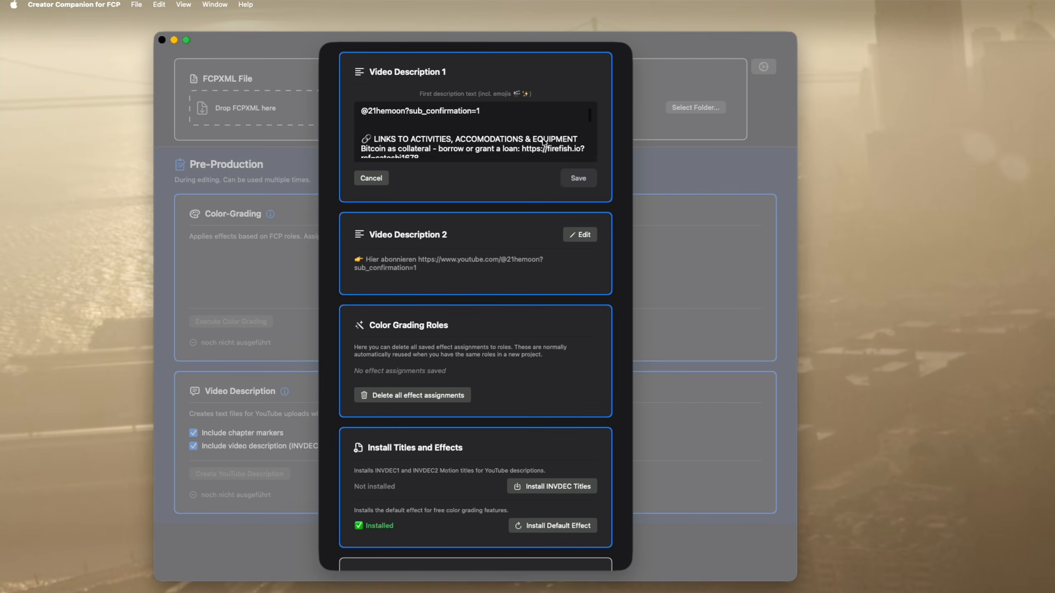
scroll(544, 143, down, 10)
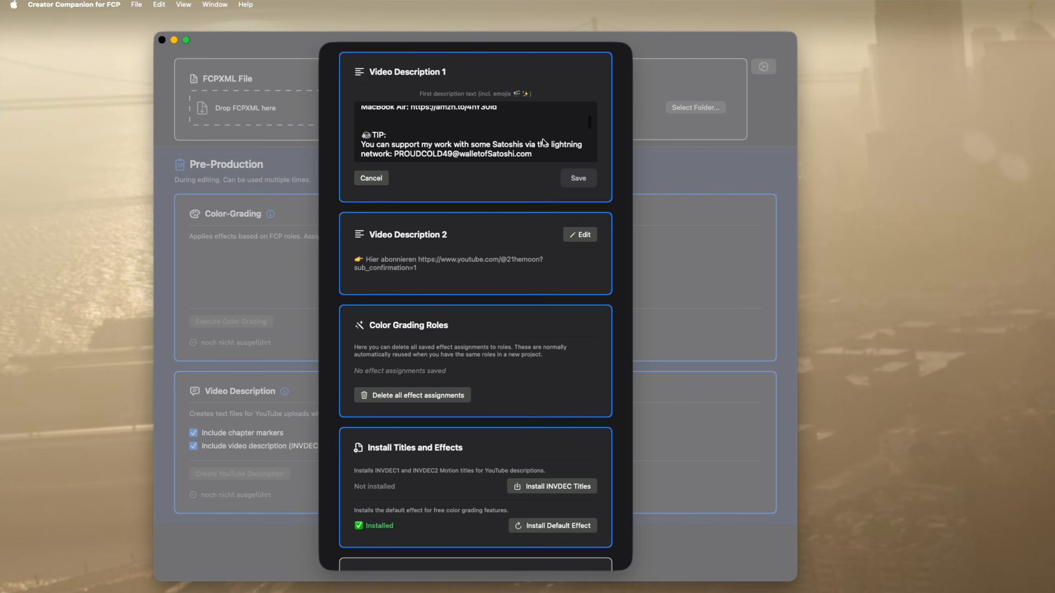
click(365, 180)
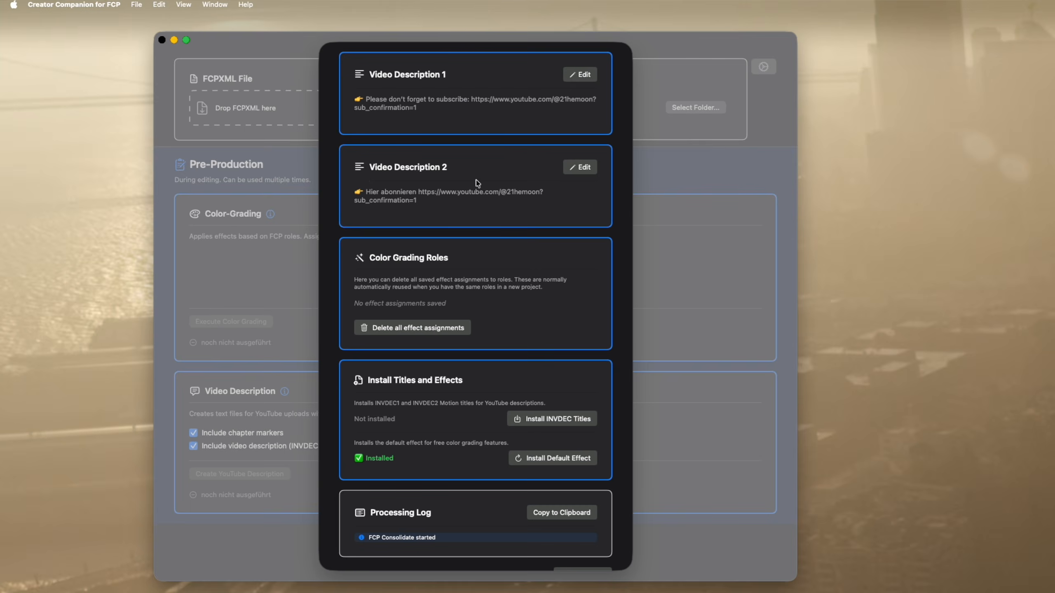
- Read through the Video Description 2 template in the settings and cancel editing
click(582, 168)
scroll(507, 227, down, 20)
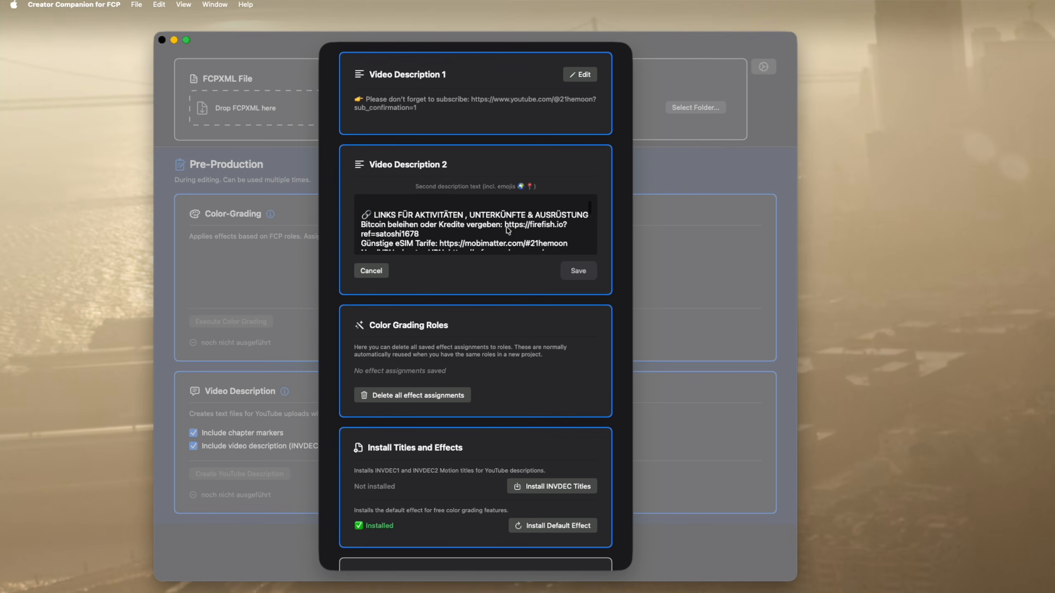
scroll(508, 230, down, 5)
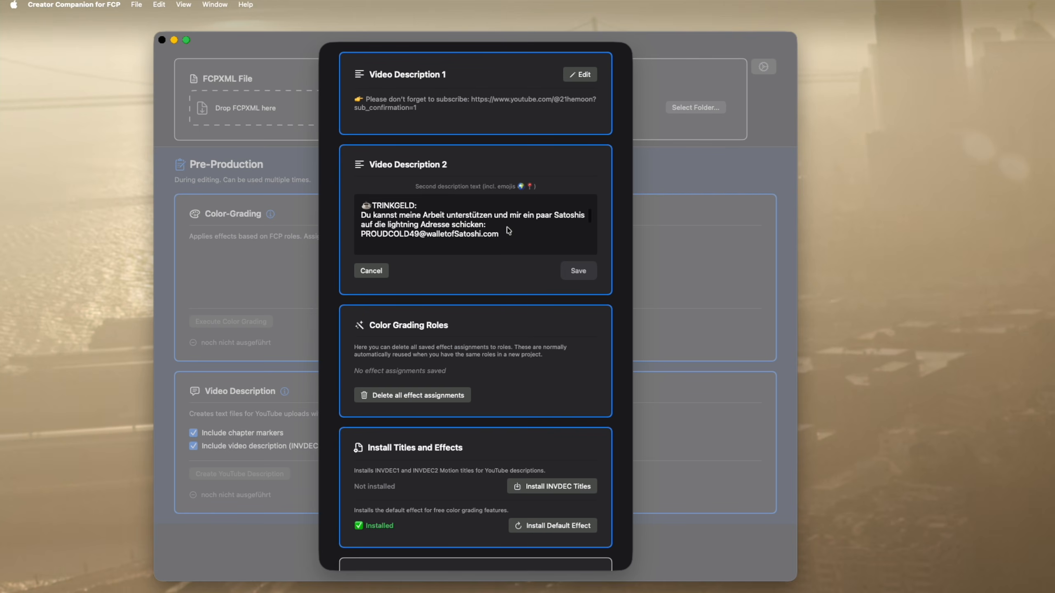
click(372, 271)
scroll(442, 285, down, 3)
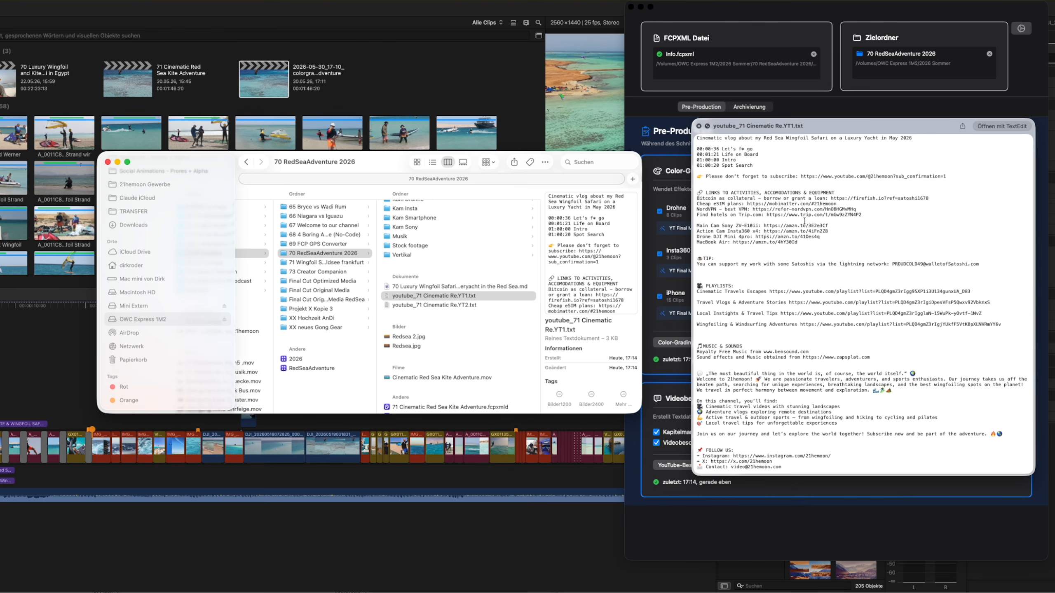
- Examine the title line, chapter markers and description in youtube_71 Cinematic Re.YT1.txt, and preview youtube_71 Cinematic Re.YT2.txt
scroll(804, 221, down, 1)
scroll(849, 162, up, 2)
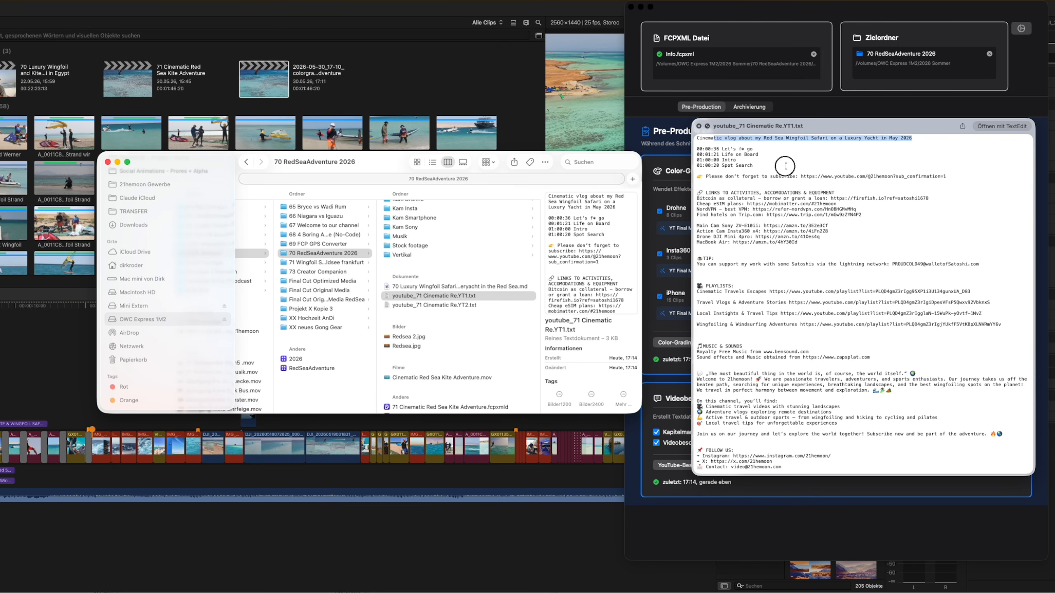
drag(785, 166, 697, 154)
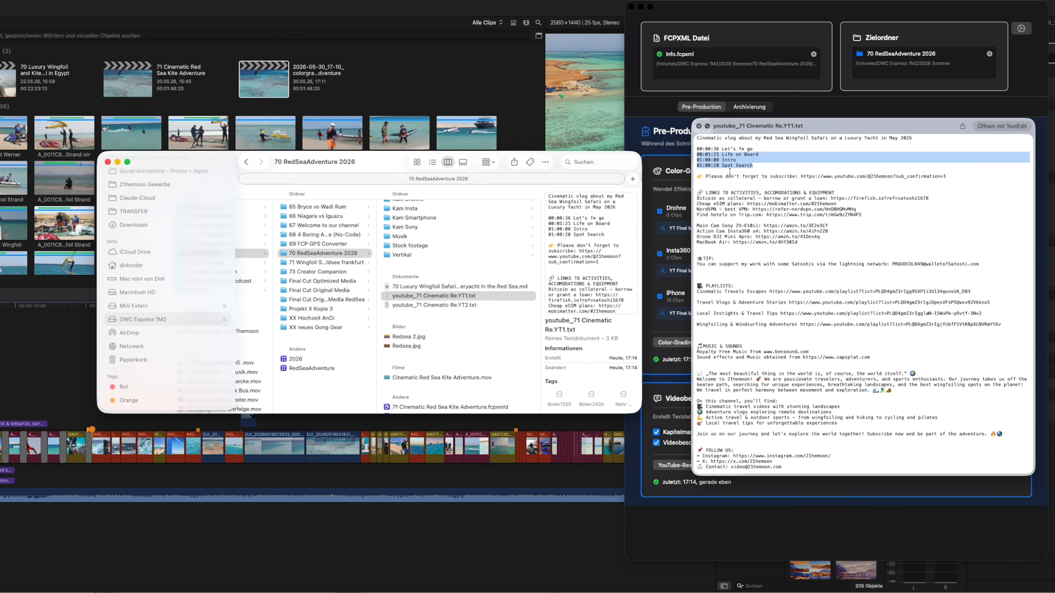
drag(696, 177, 752, 378)
key(space)
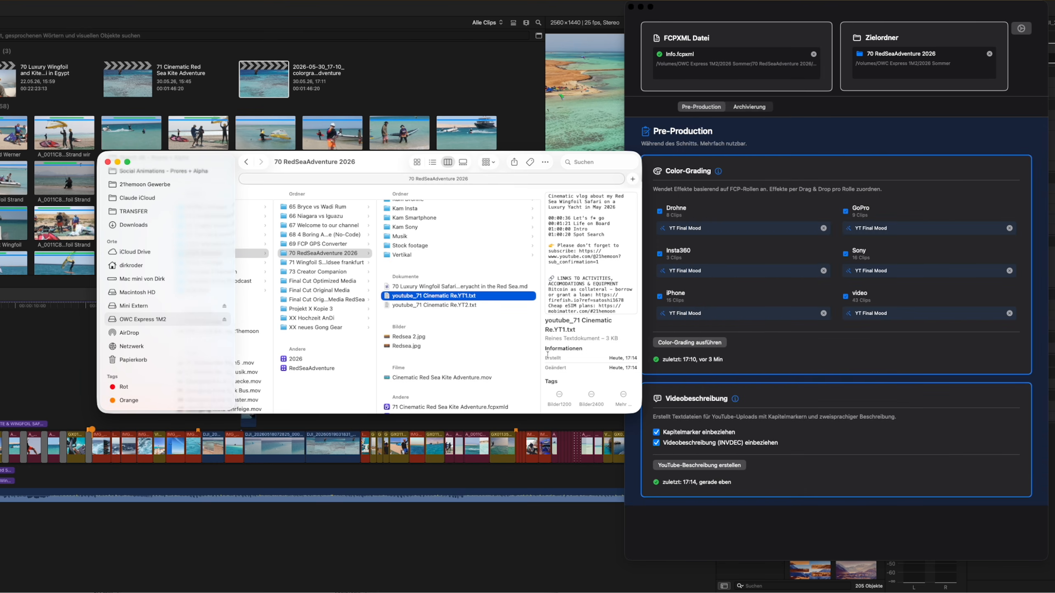
click(446, 304)
key(space)
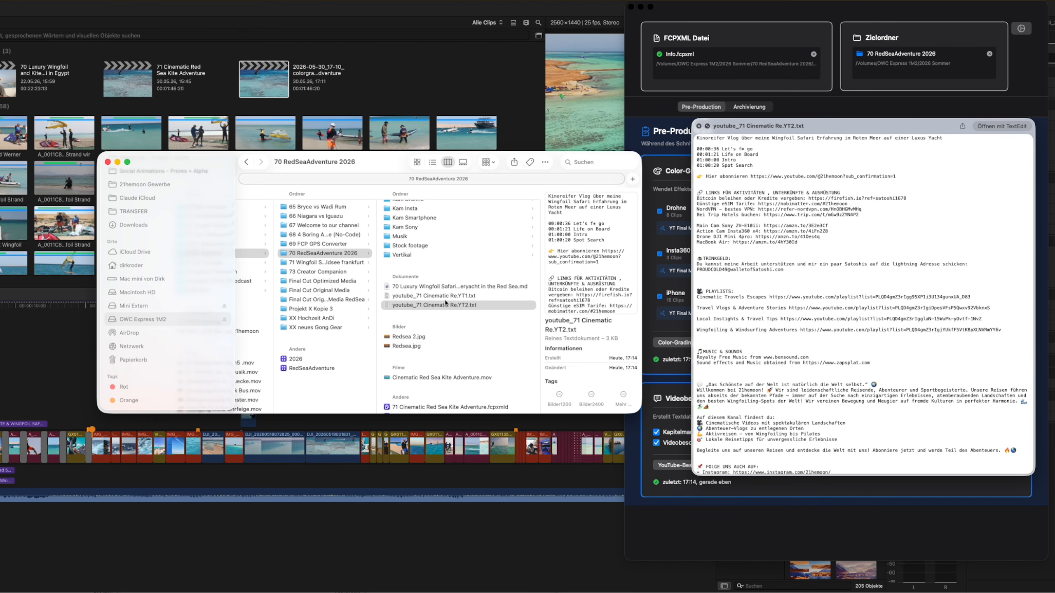
- Close the text preview and, in Final Cut Pro, export the 48 Garden Route Hidden Gems project as XML to 2026 backup skript
key(space)
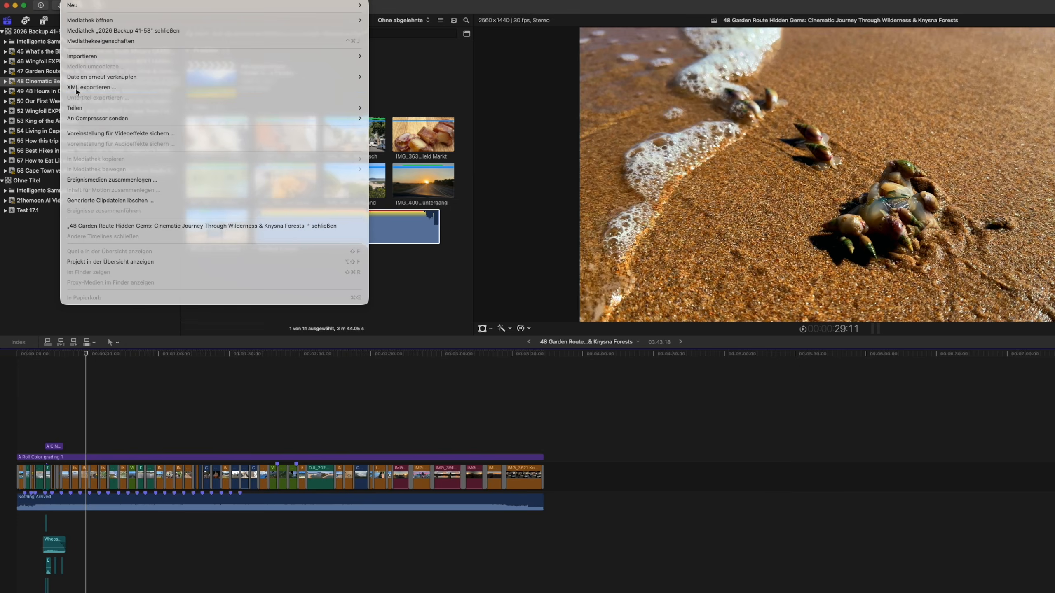
click(91, 88)
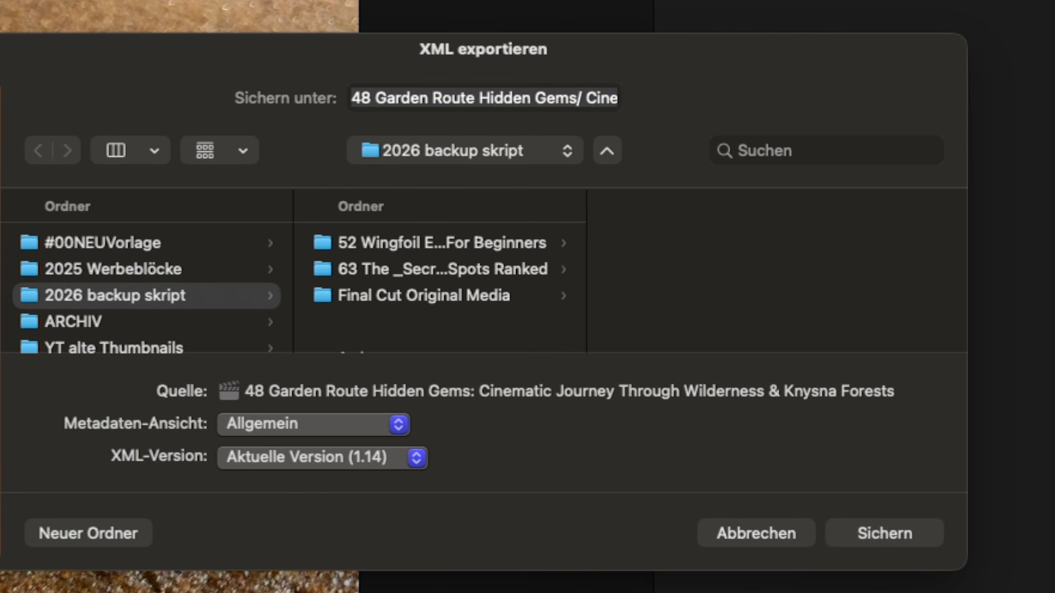
click(919, 530)
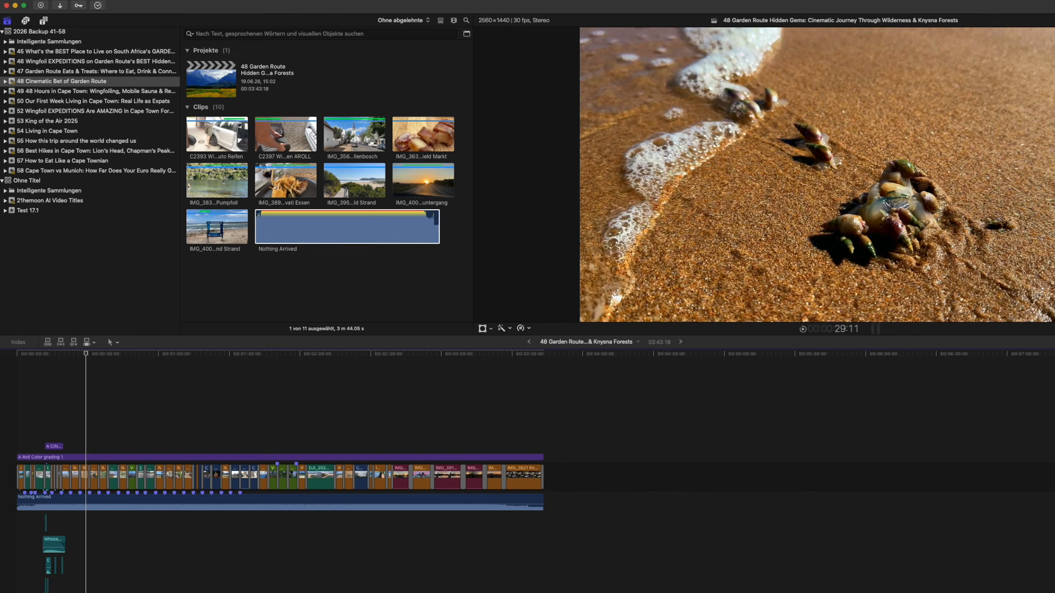
- Switch to Finder and preview the exported 48 Garden Route Hidden Gems .fcpxmld file in the 2026 backup skript folder
key(super+Tab)
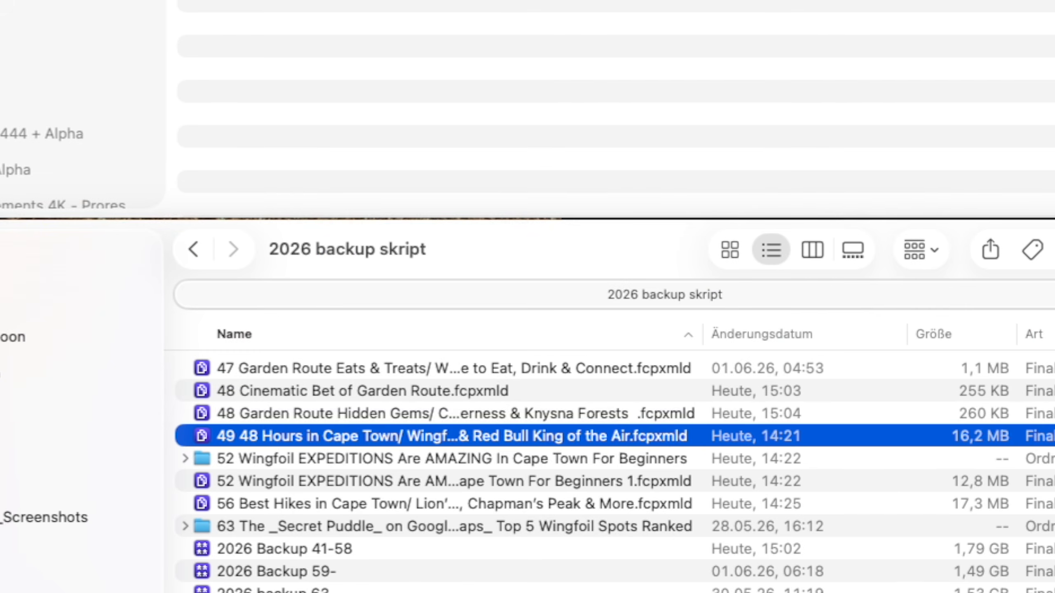
click(251, 415)
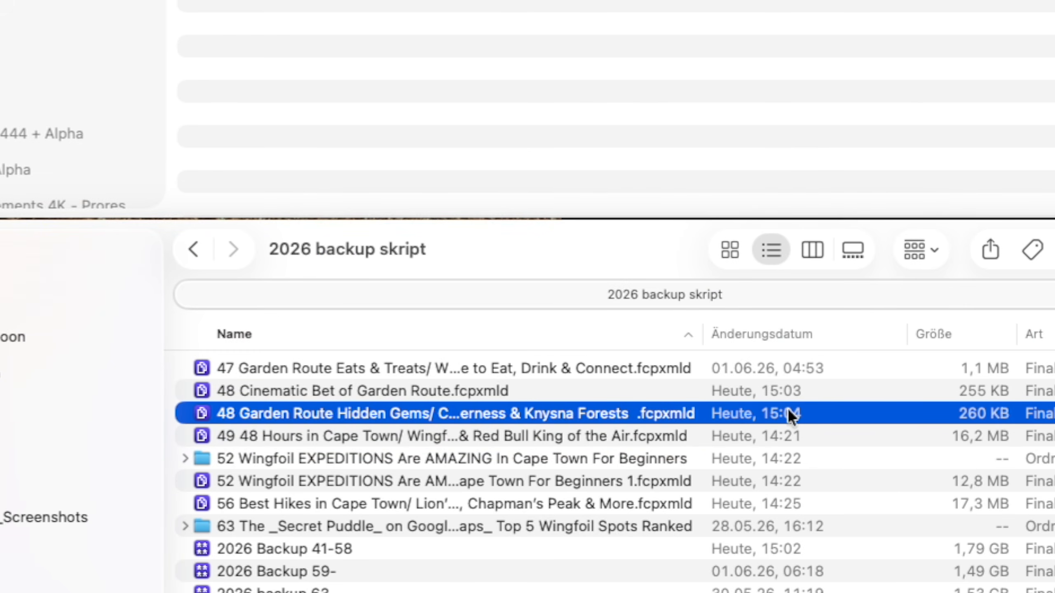
key(space)
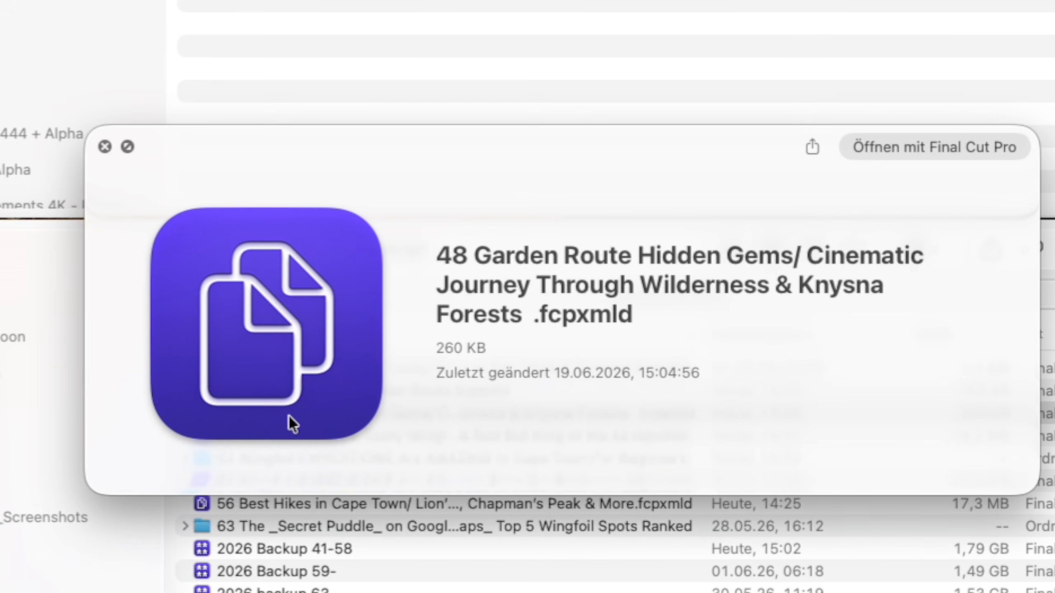
key(space)
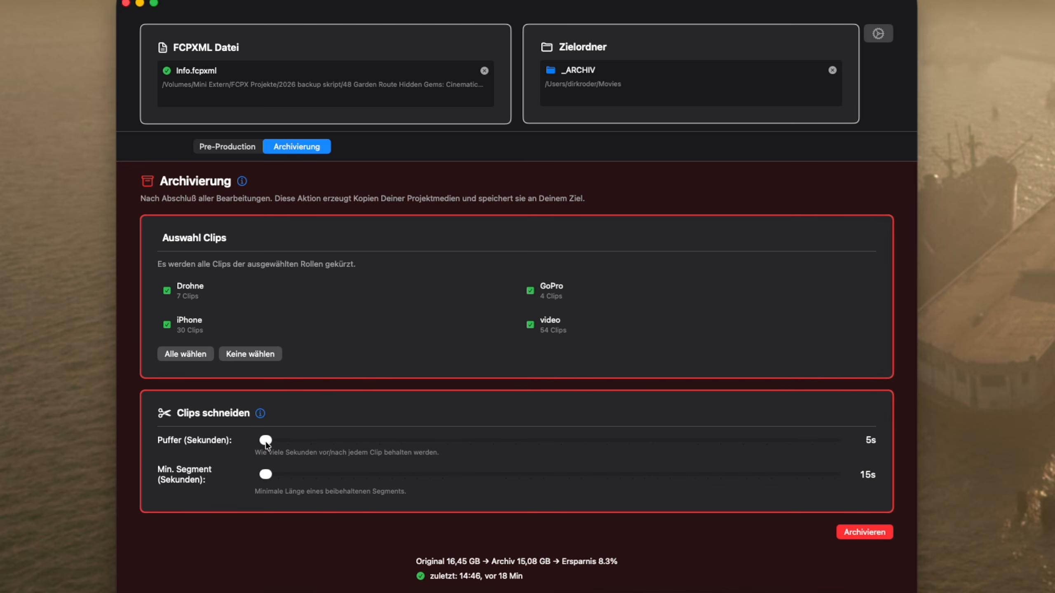
- Set the archiving trim buffer to 5 seconds and the minimum segment length to 15 seconds in Creator Companion
mouse_move(289, 443)
mouse_down()
mouse_move(401, 445)
mouse_move(283, 443)
mouse_up()
drag(417, 480, 216, 477)
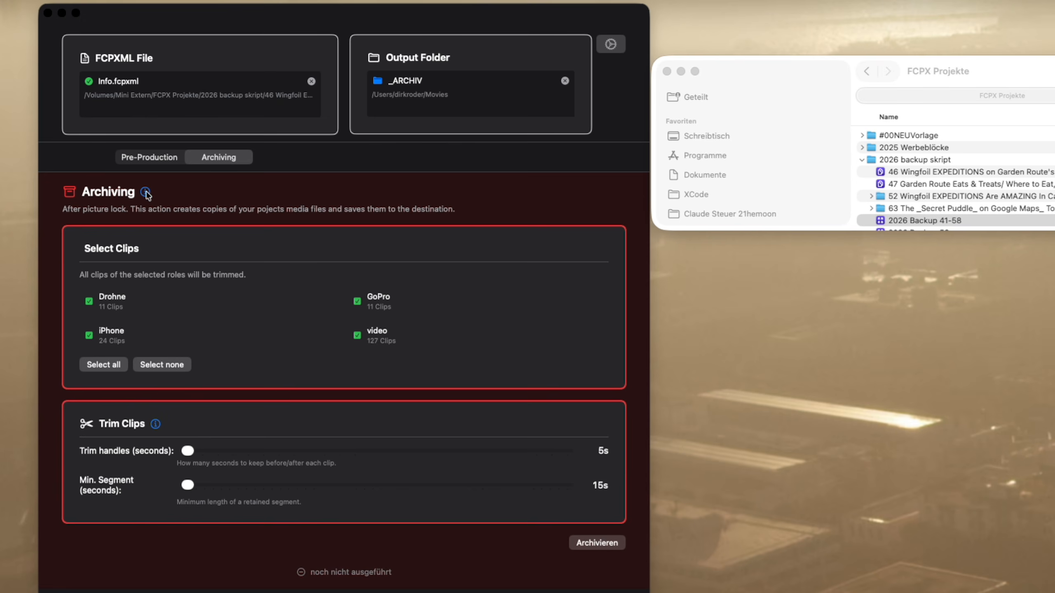
- Read through the Trim Function Limitations, close them and start archiving the 46 Wingfoil project's media to the _ARCHIV folder
click(146, 193)
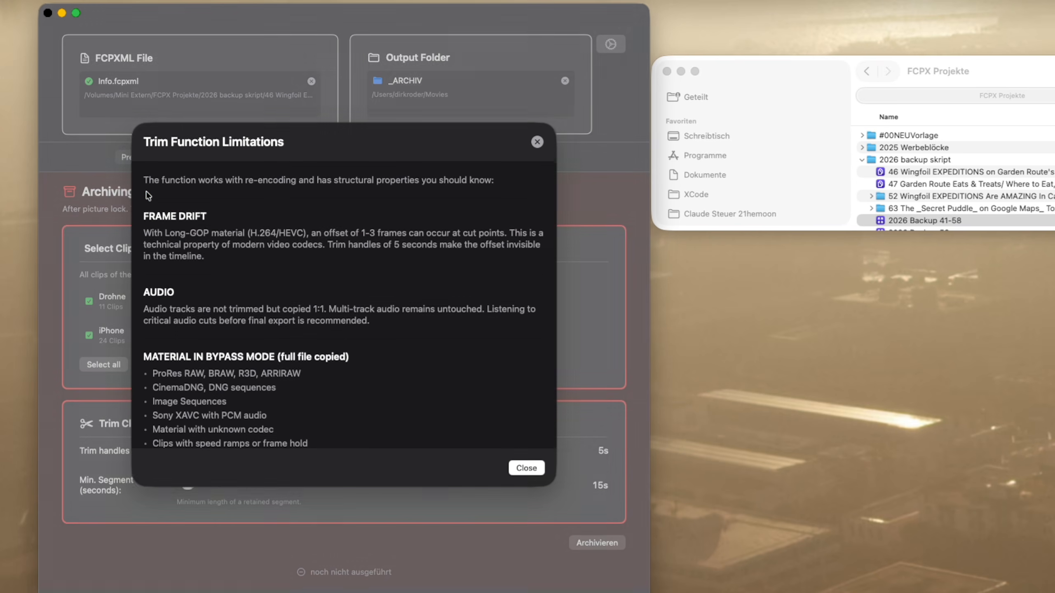
scroll(359, 273, down, 5)
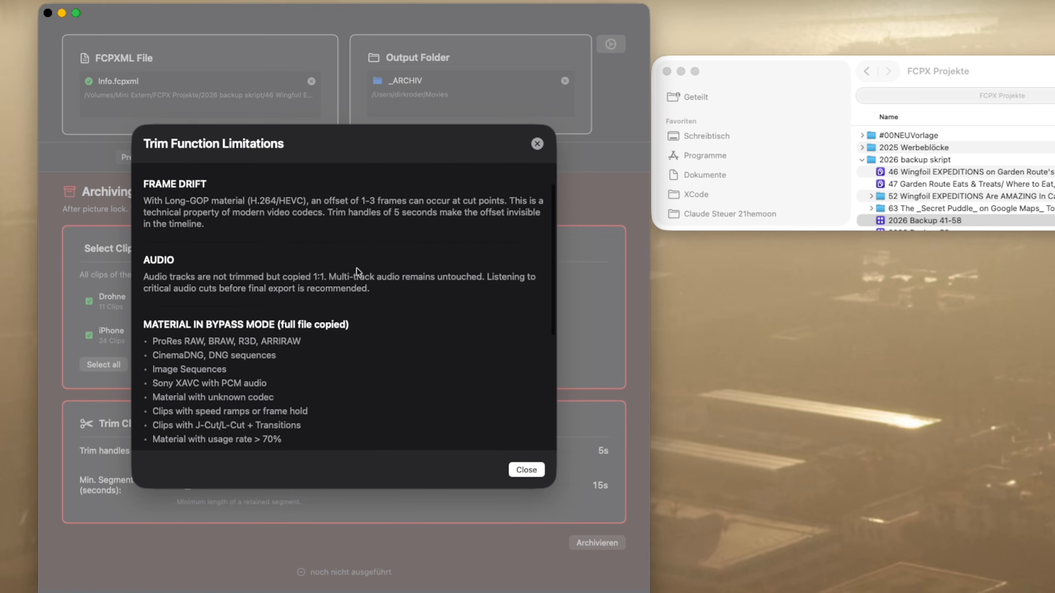
scroll(359, 272, up, 3)
scroll(359, 273, up, 3)
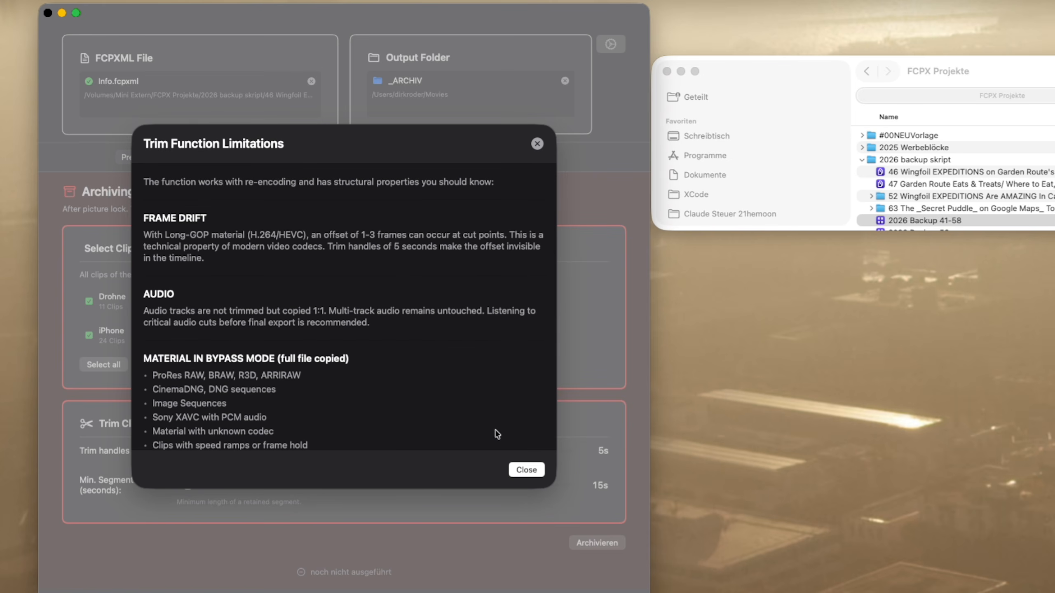
click(523, 476)
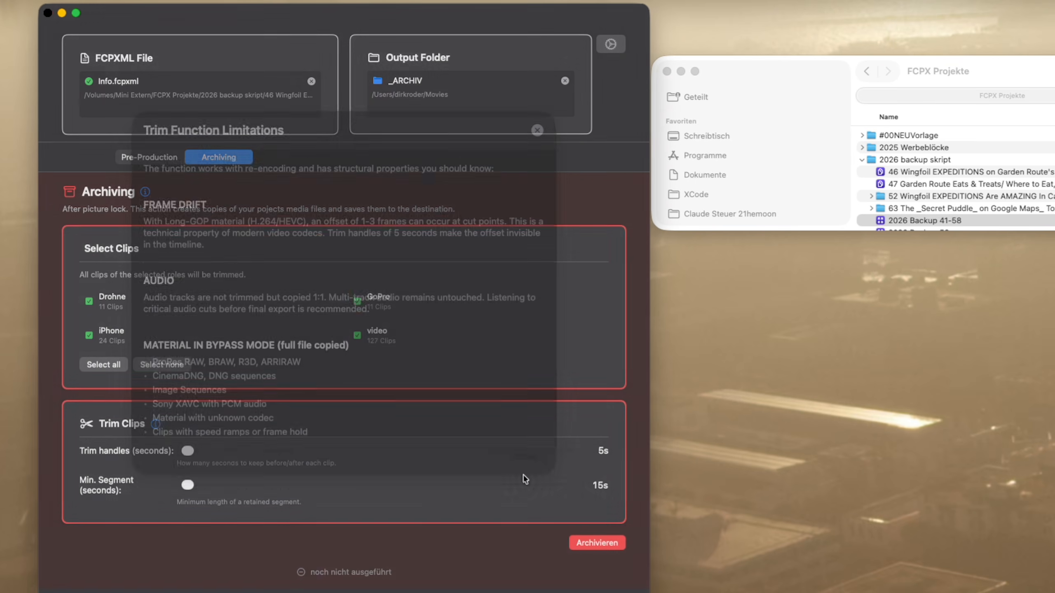
click(597, 543)
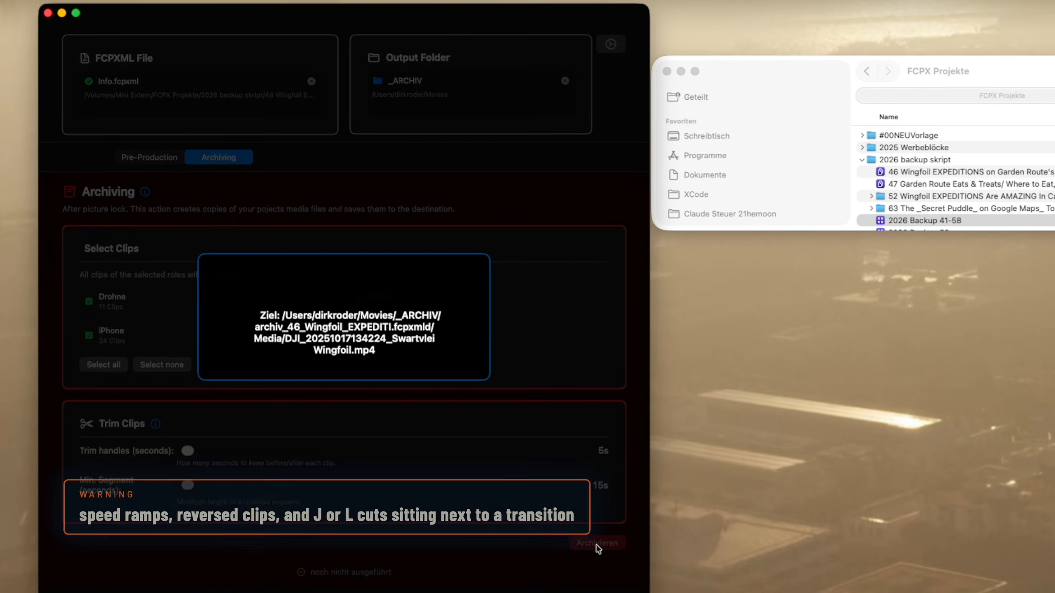